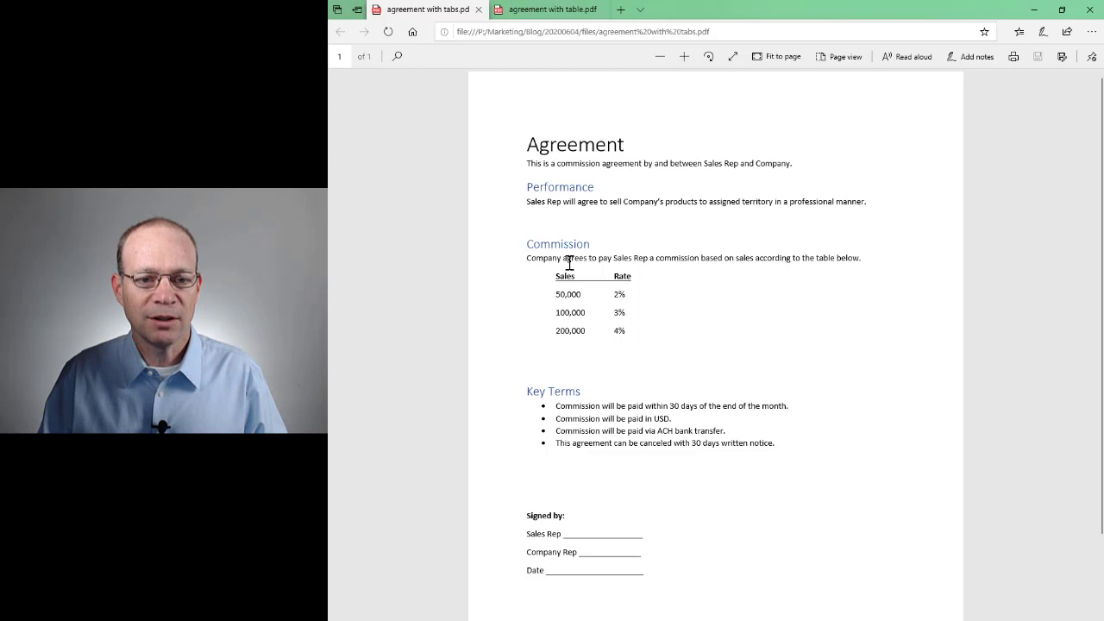
Review 'agreement with table.pdf' in Edge before returning to the Commission Table workbook.
left_click(541, 16)
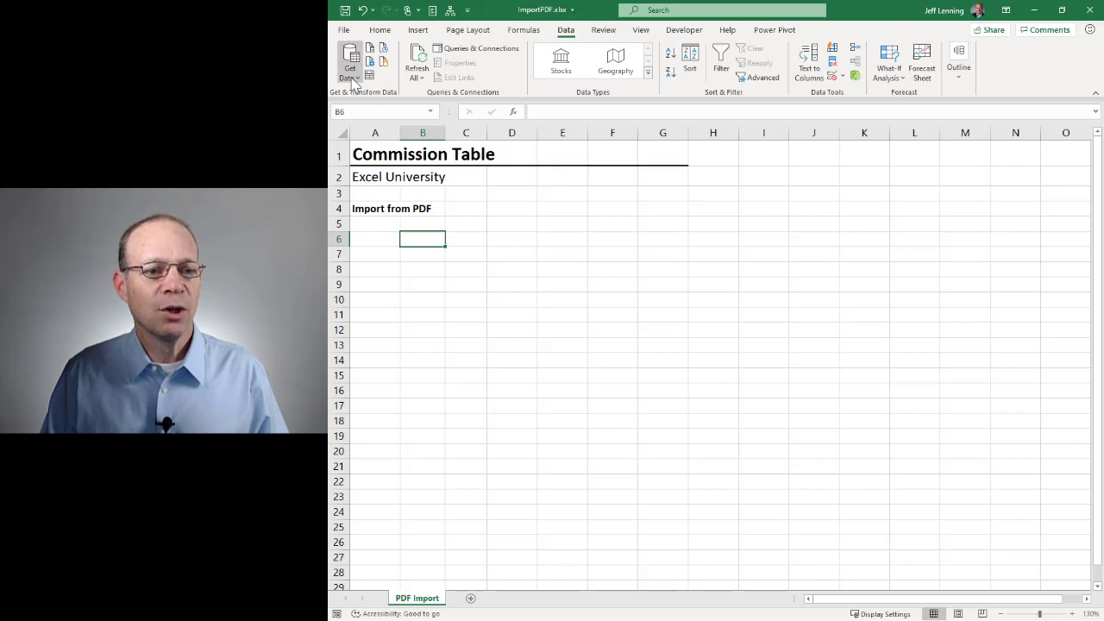
Import 'agreement with table.pdf' as a PDF data source via Get Data.
left_click(353, 76)
mouse_move(386, 100)
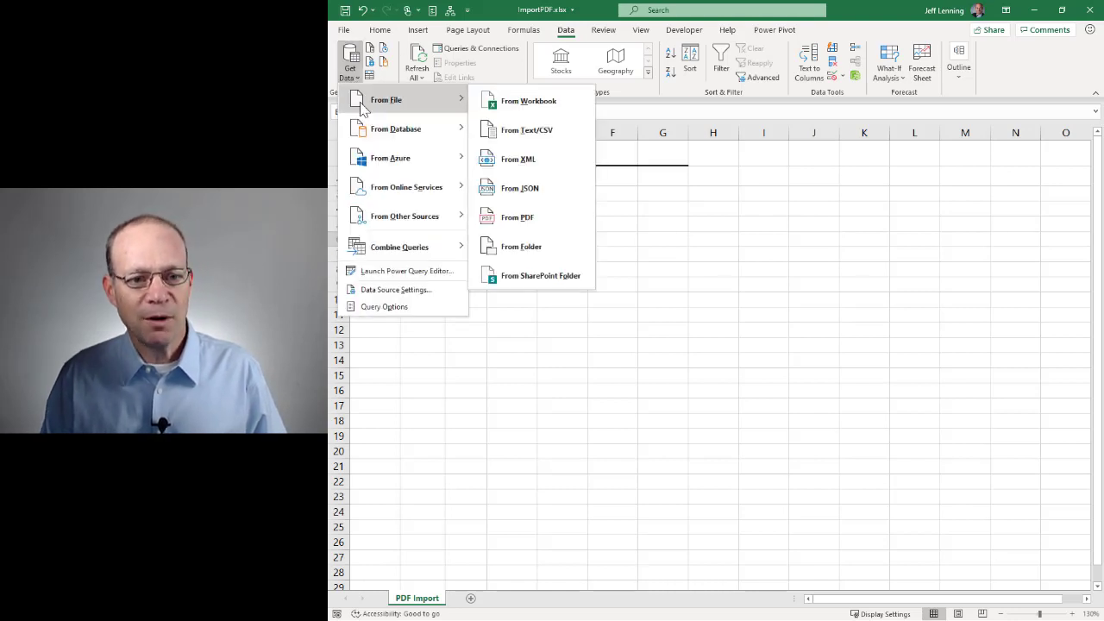
left_click(559, 227)
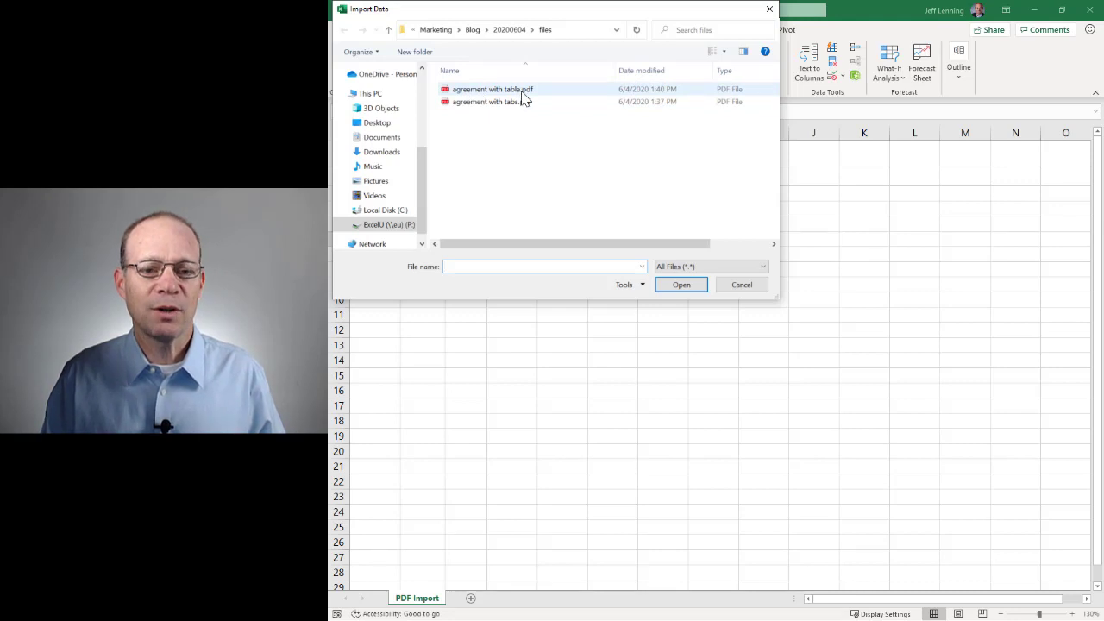
left_click(522, 93)
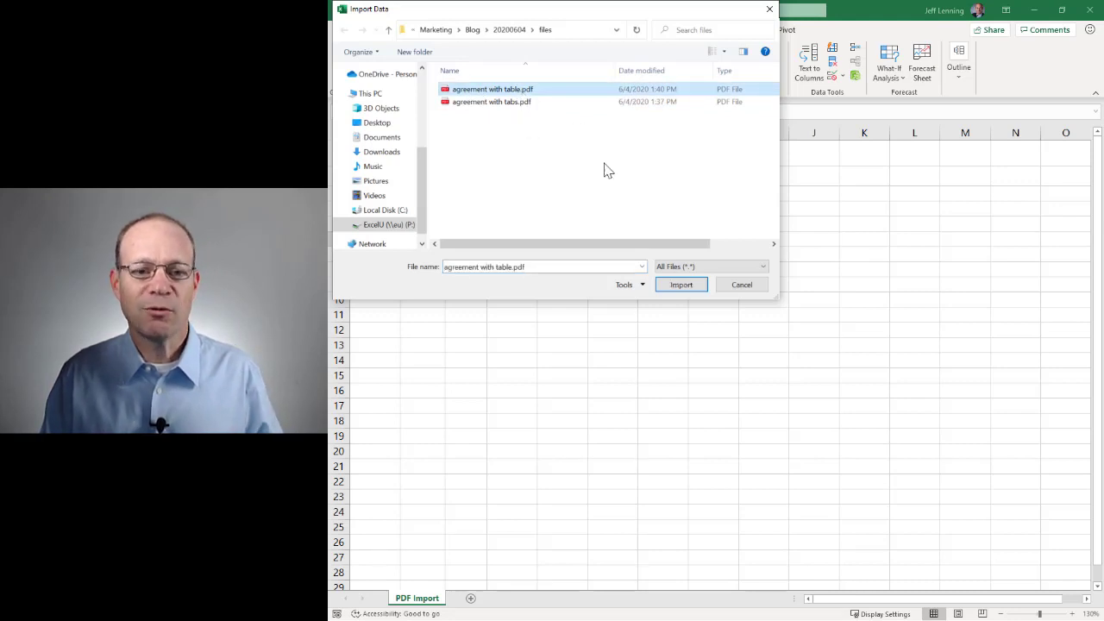
left_click(681, 286)
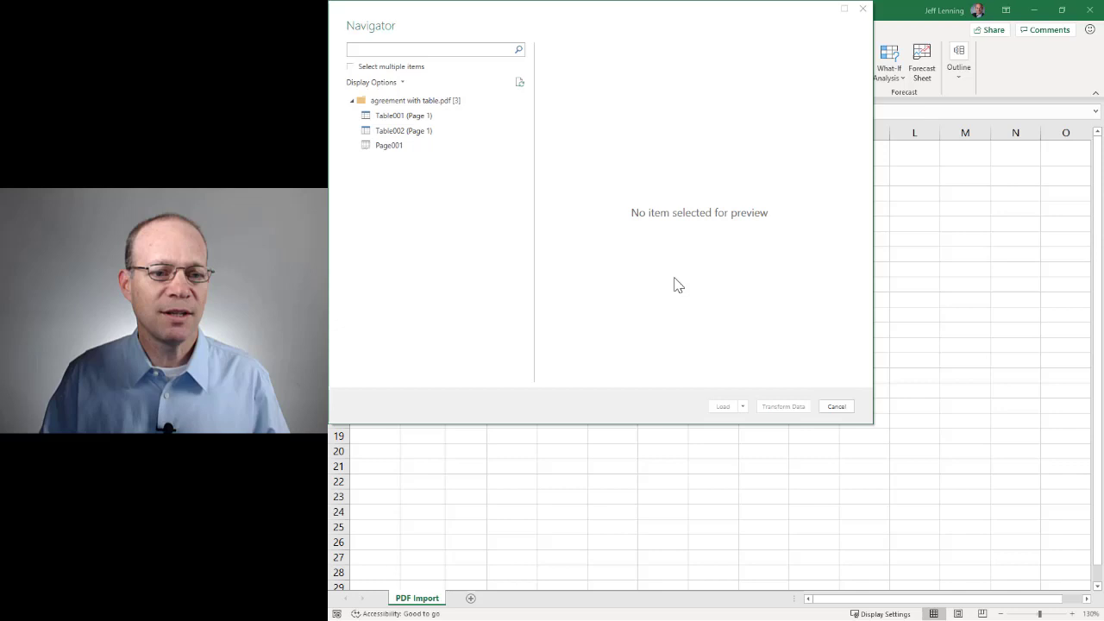
Preview Table001's Sales and Rate figures and choose Load To for a custom destination.
left_click(383, 121)
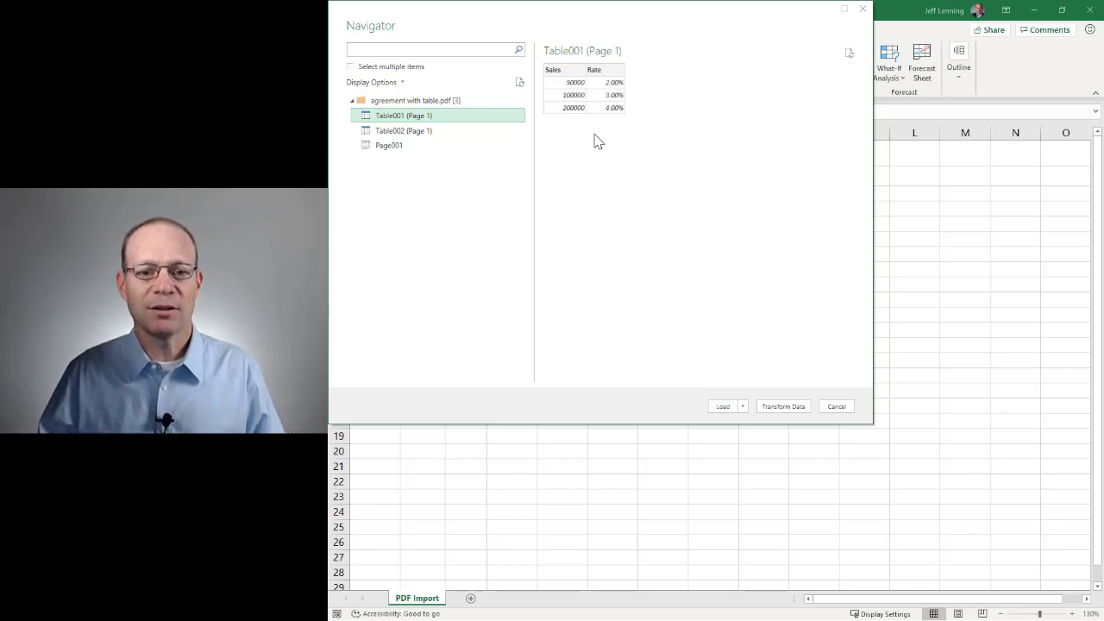
left_click(742, 407)
left_click(778, 440)
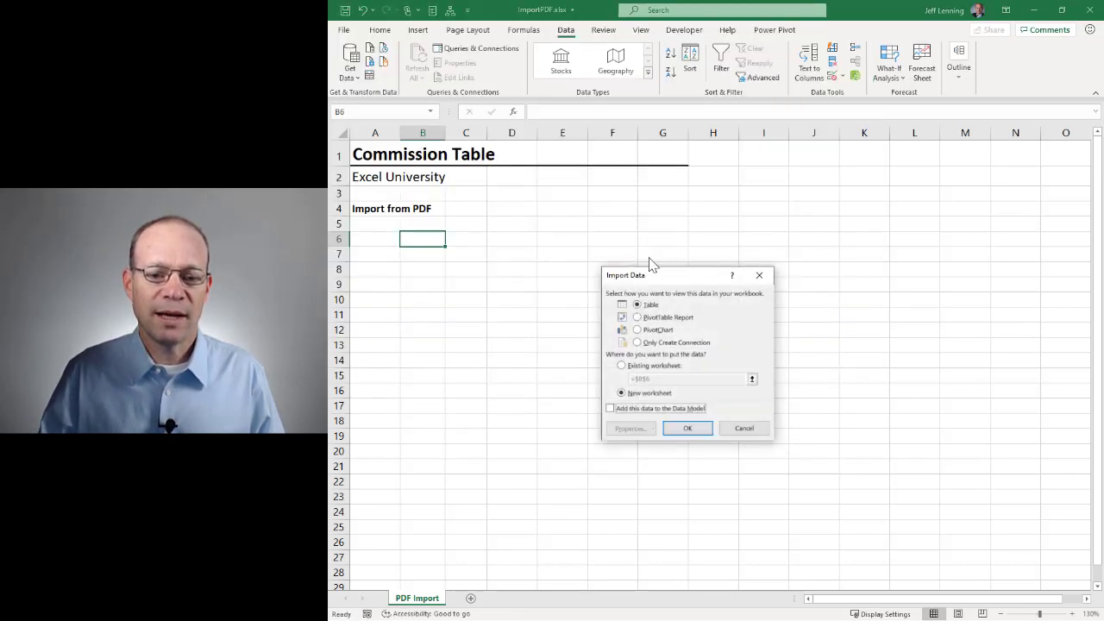
Load Table001 into the existing worksheet at $B$6, then select cell B13.
left_click(624, 365)
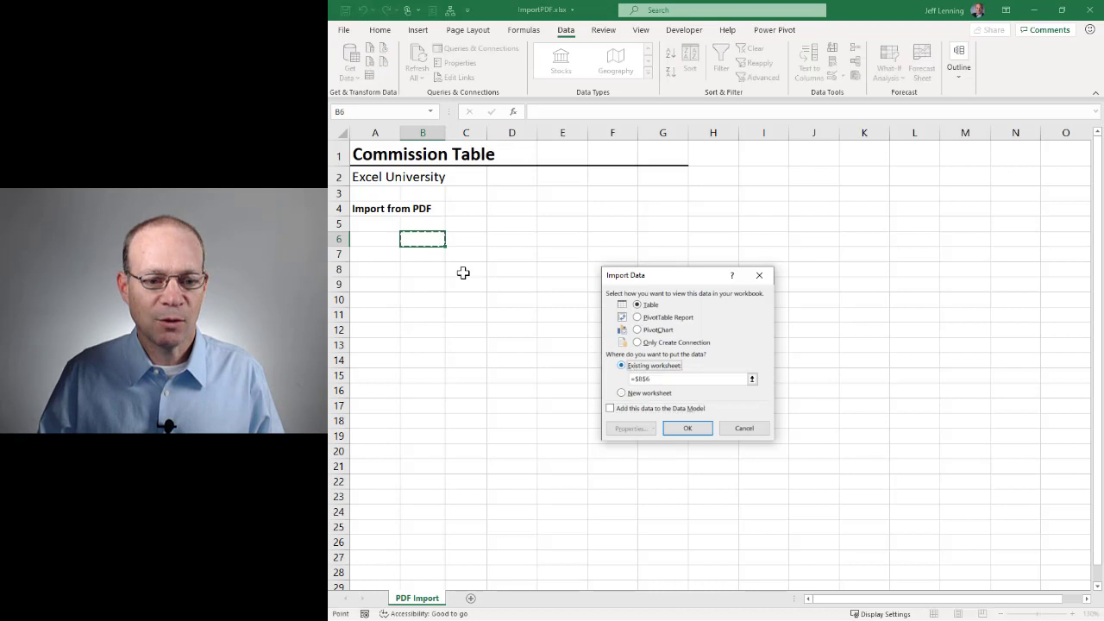
left_click(683, 428)
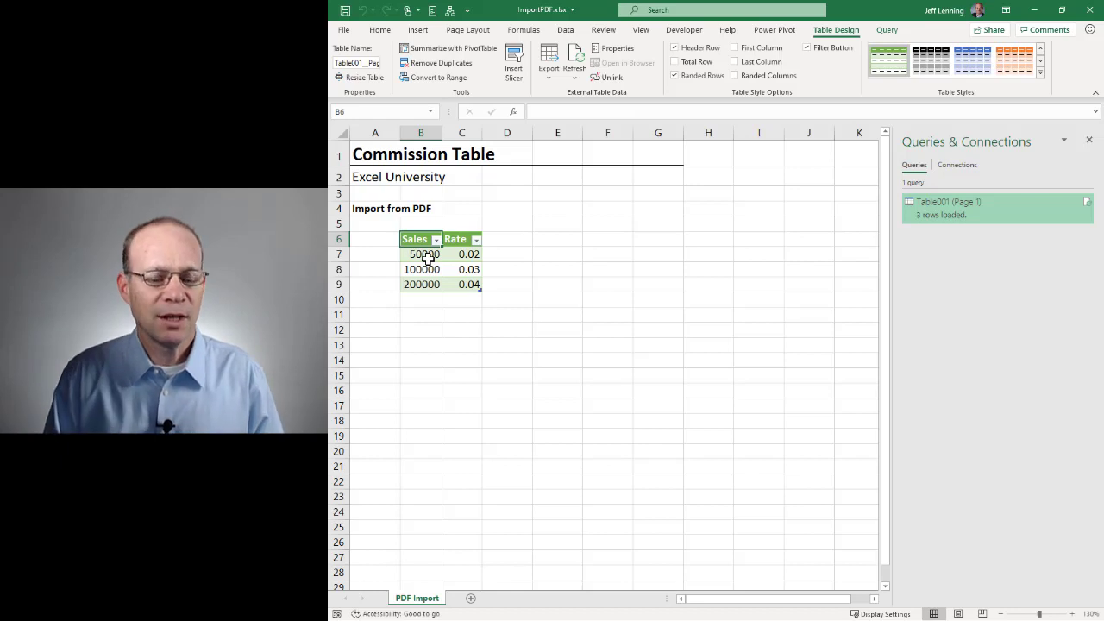
left_click(420, 343)
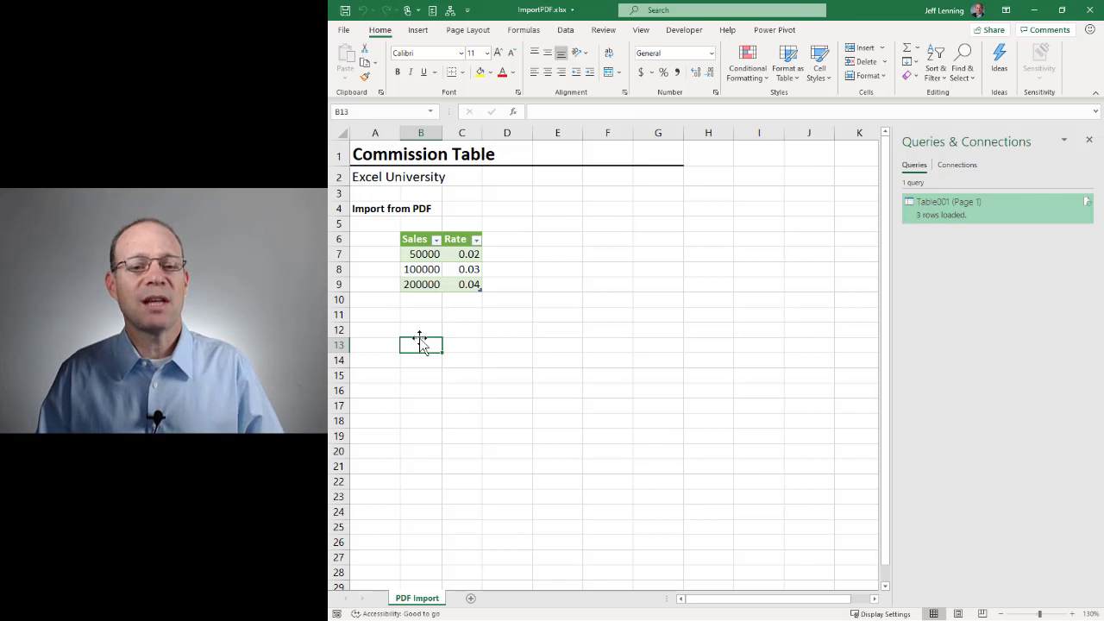
Import 'agreement with tabs.pdf' as a second PDF data source from the Data tab.
left_click(566, 31)
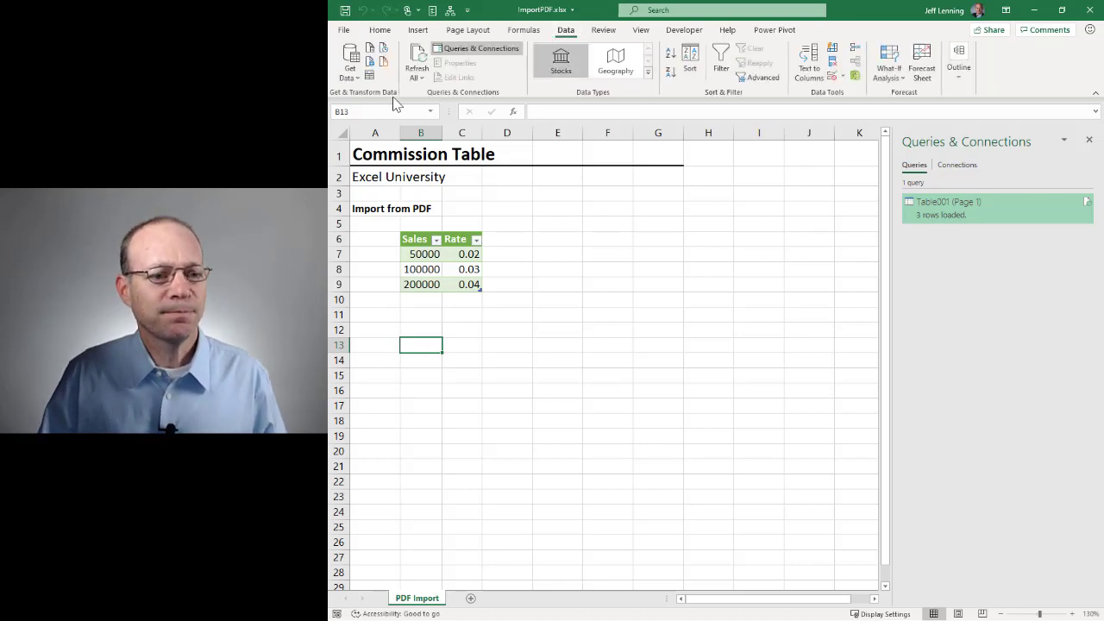
left_click(349, 64)
mouse_move(396, 100)
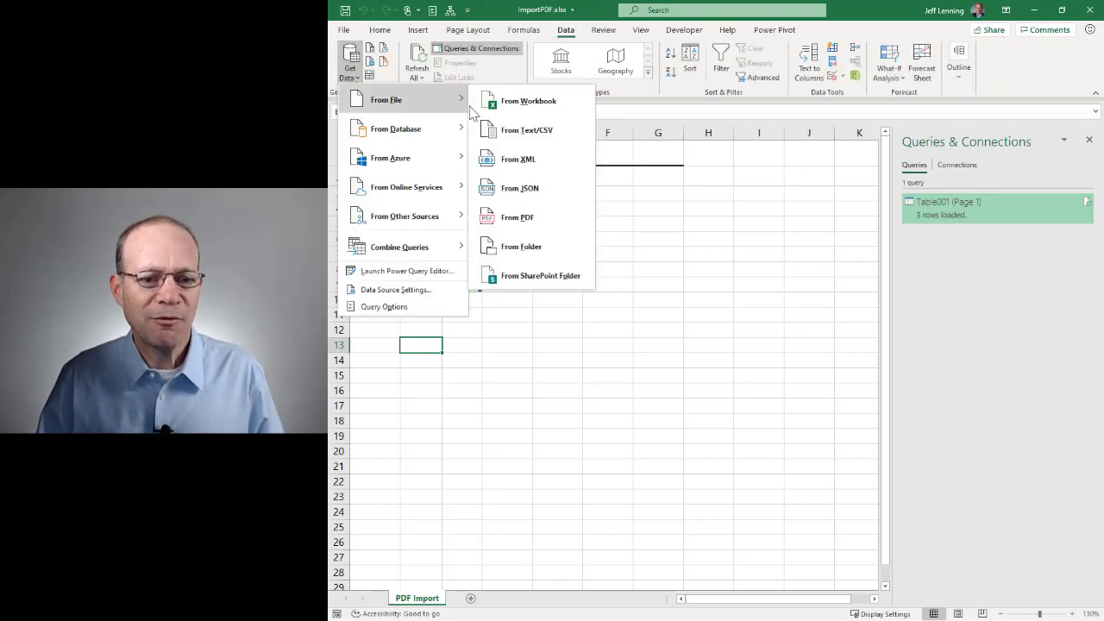
left_click(521, 218)
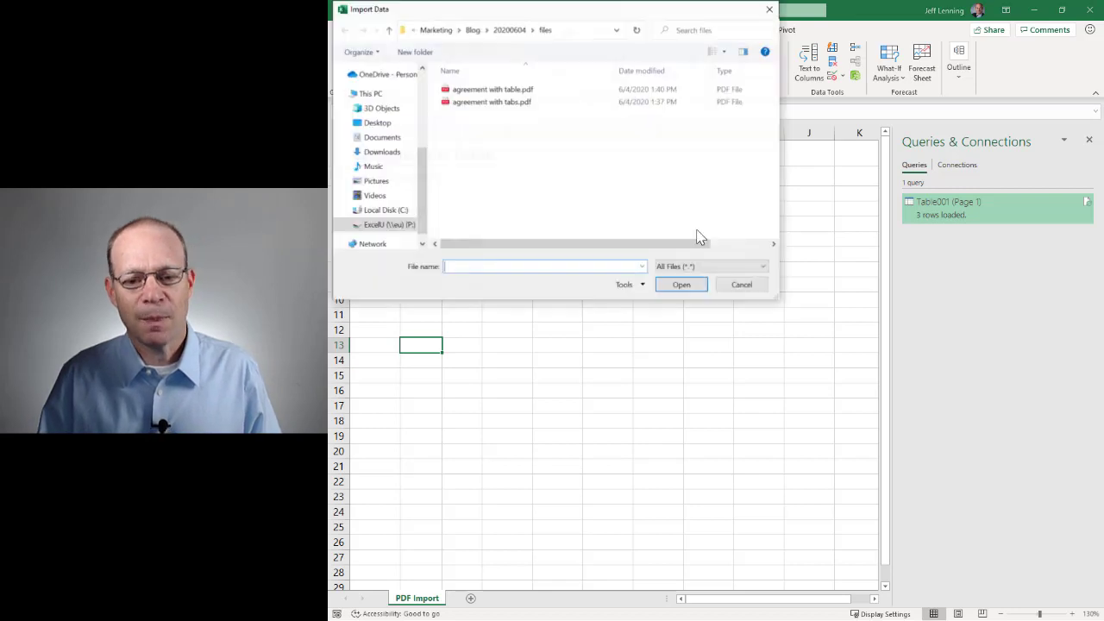
left_click(470, 103)
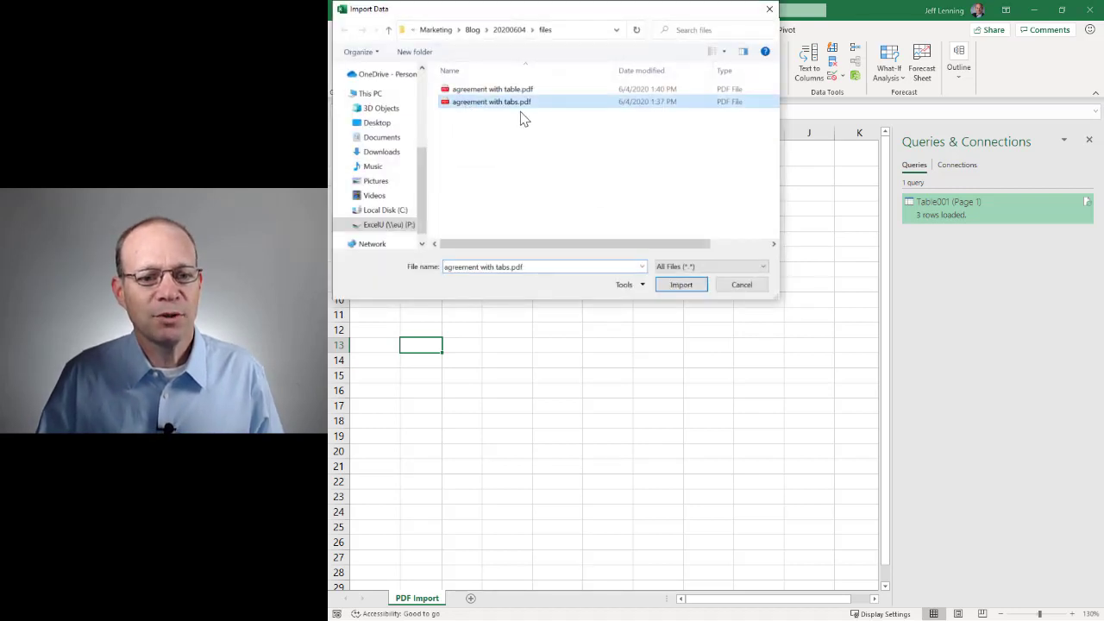
left_click(681, 286)
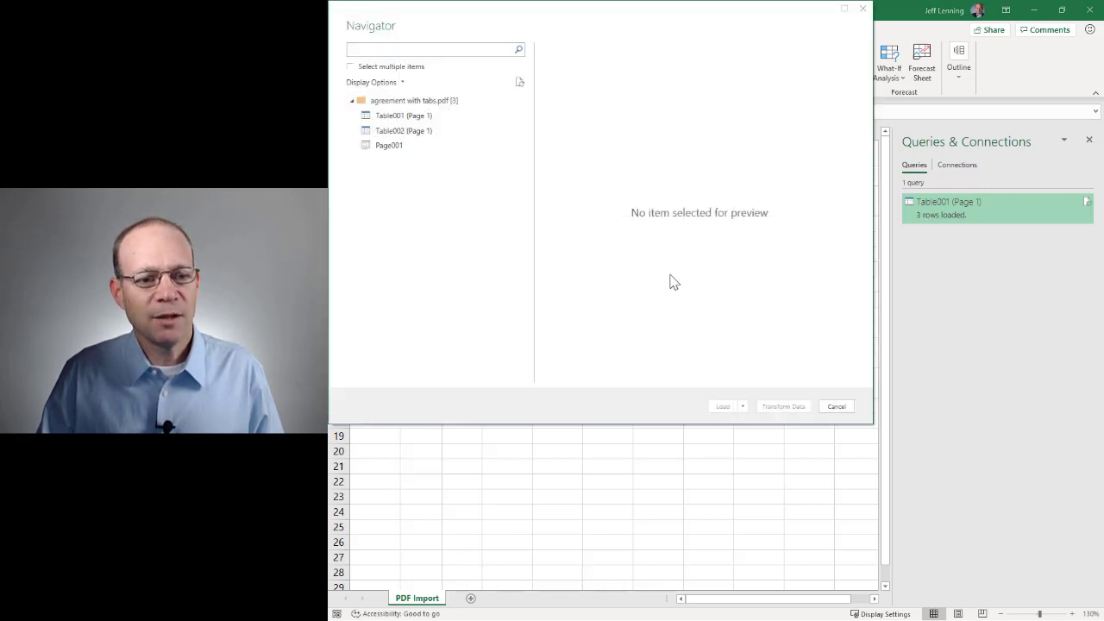
Preview Table001, Table002 and Page001 from the tabs PDF, settling back on Table001.
left_click(399, 121)
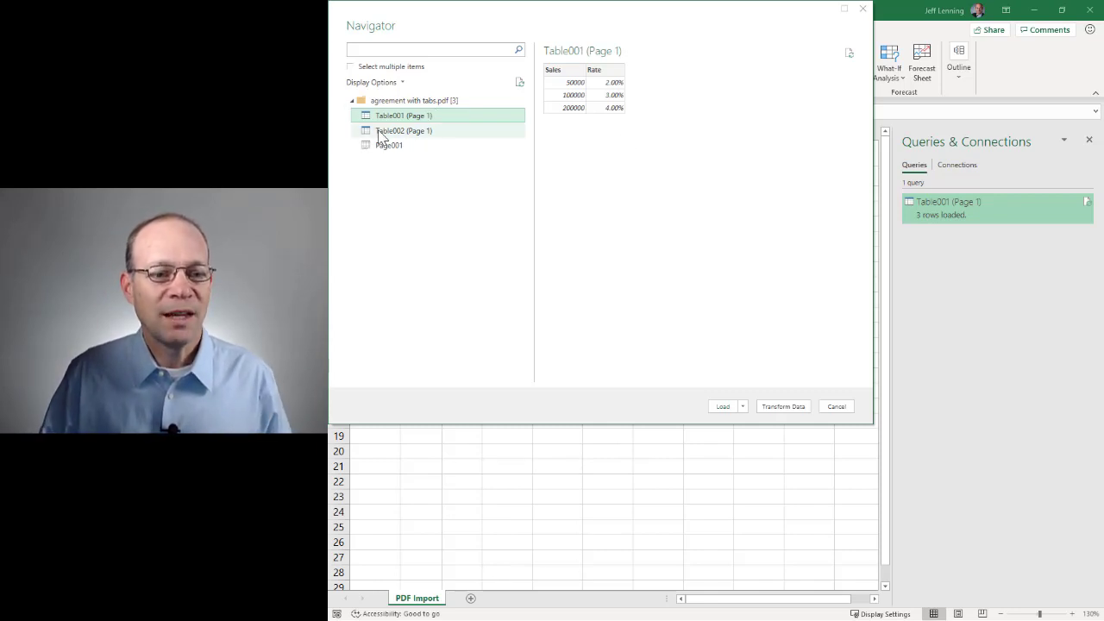
left_click(415, 138)
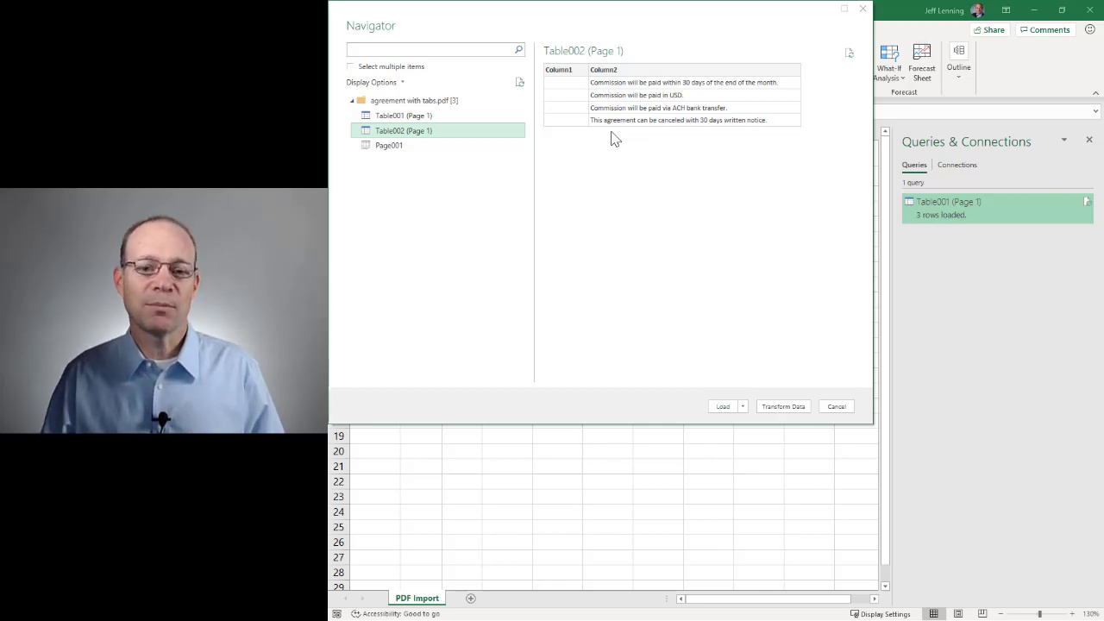
left_click(415, 152)
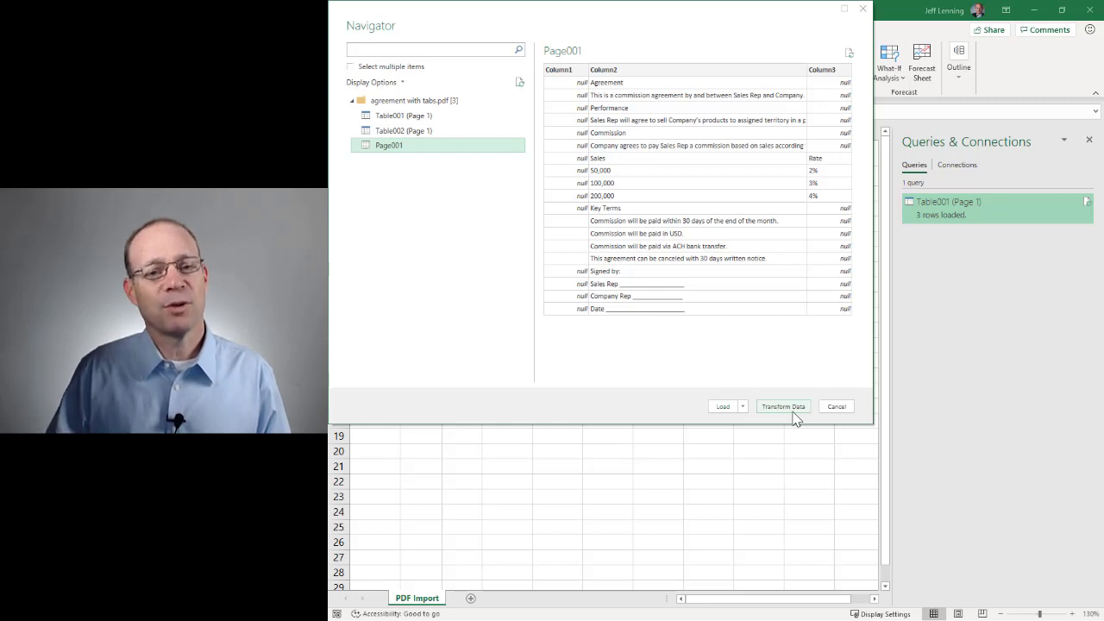
left_click(425, 115)
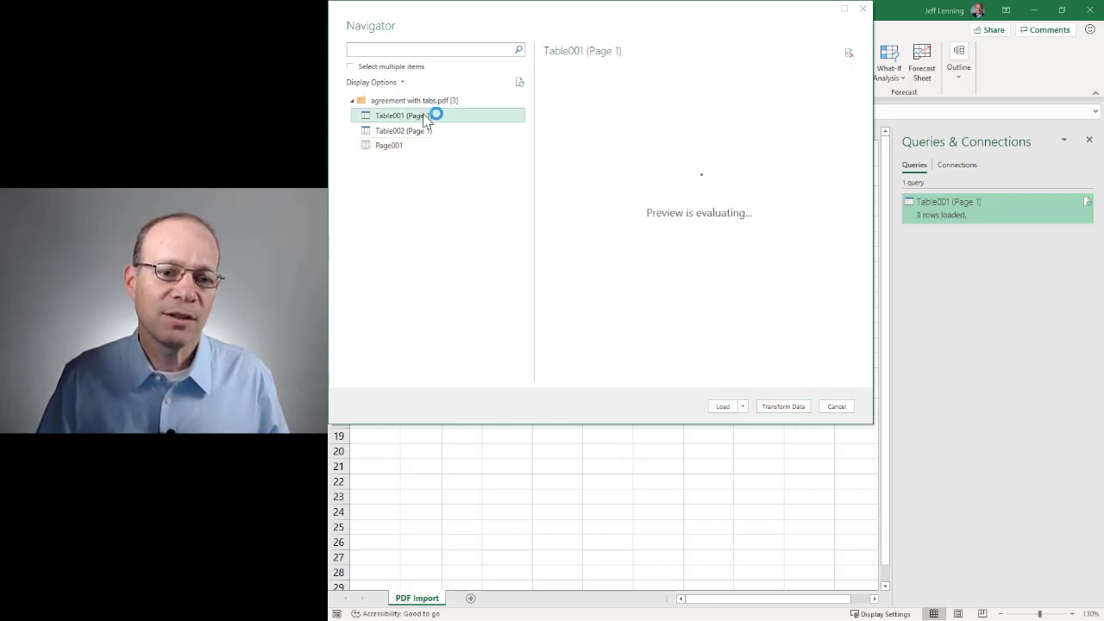
Load the tabs PDF's Table001 into the existing worksheet at $B$13.
left_click(741, 407)
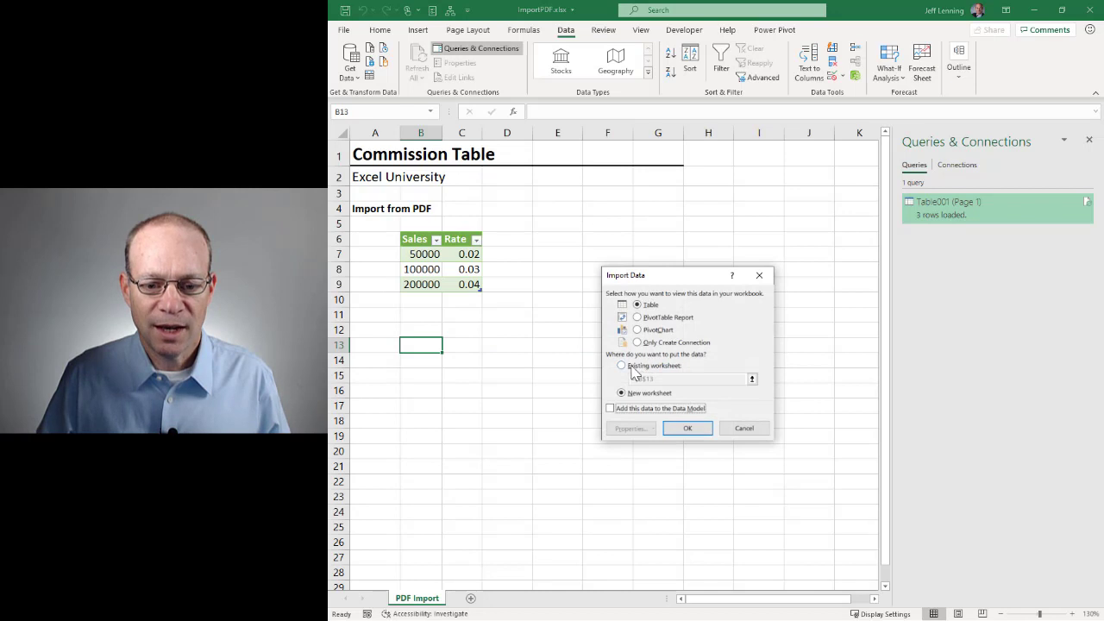
left_click(634, 366)
left_click(686, 429)
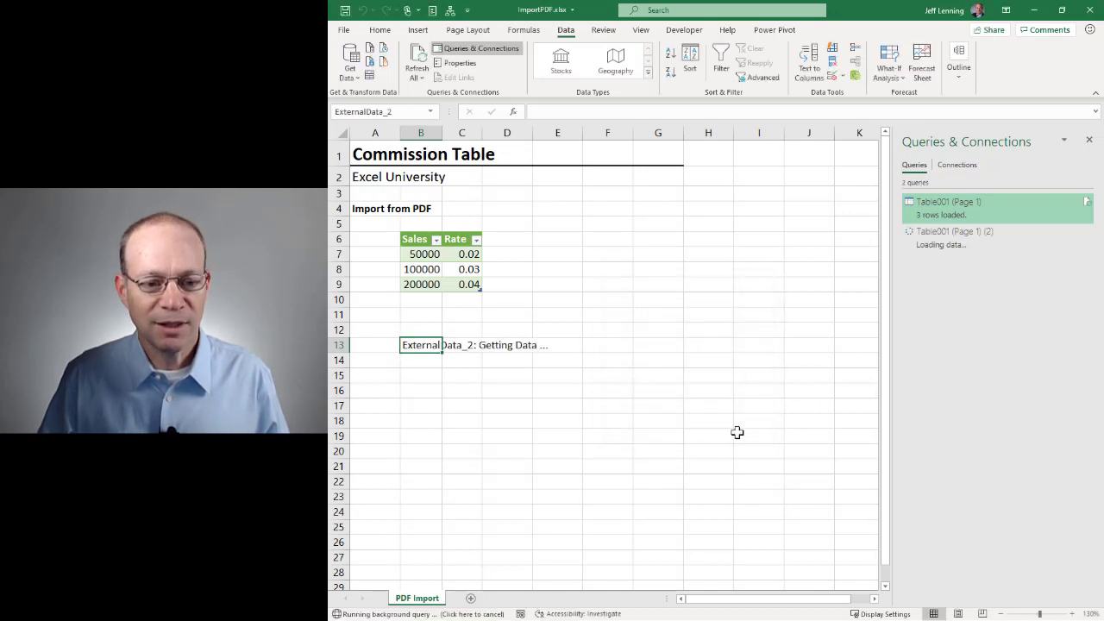